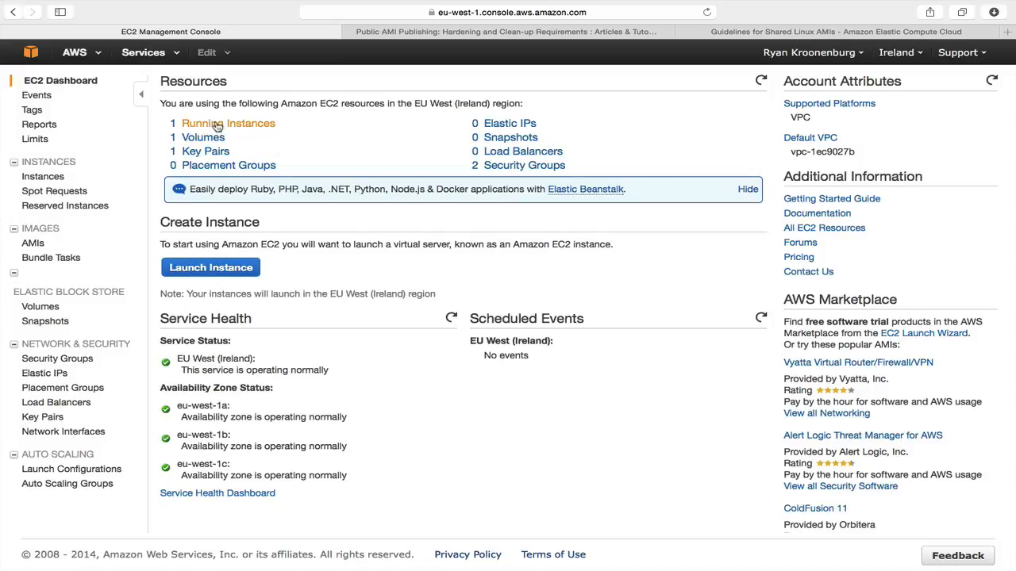
Create a snapshot of the systempartitionec2 volume named MyDefaultWebServer with the description "This is the default web server".
left_click(217, 125)
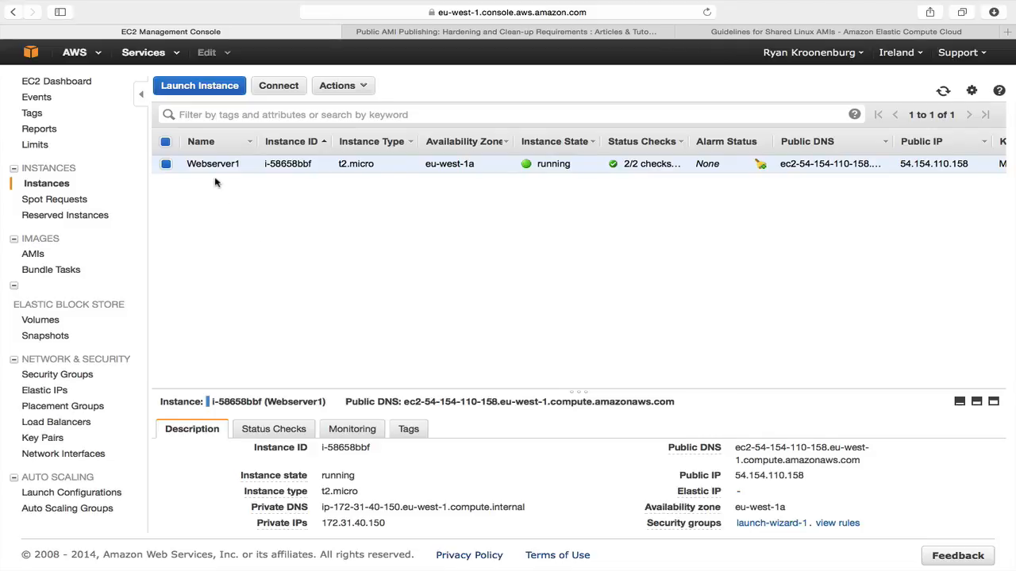
left_click(45, 320)
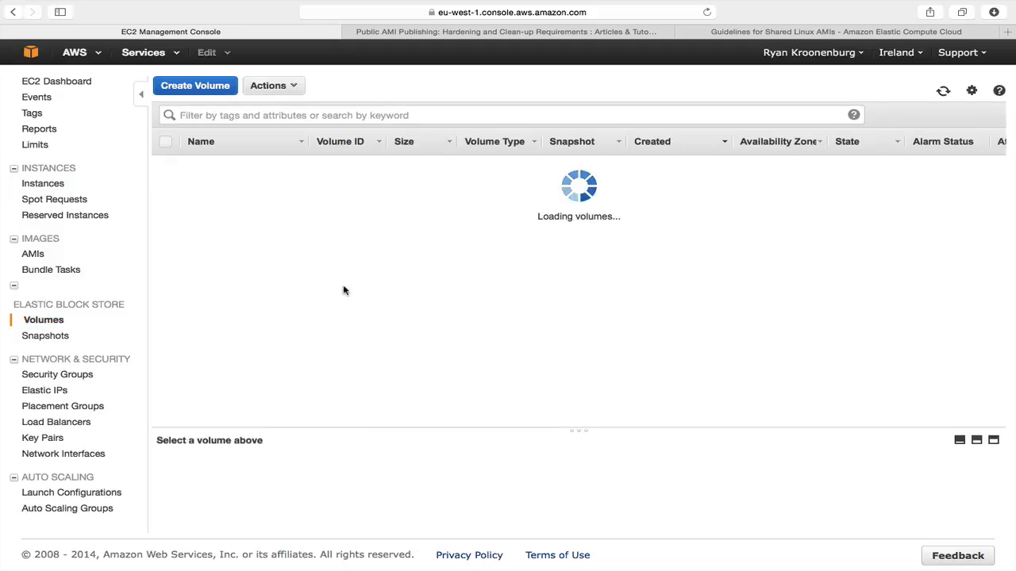
left_click(299, 87)
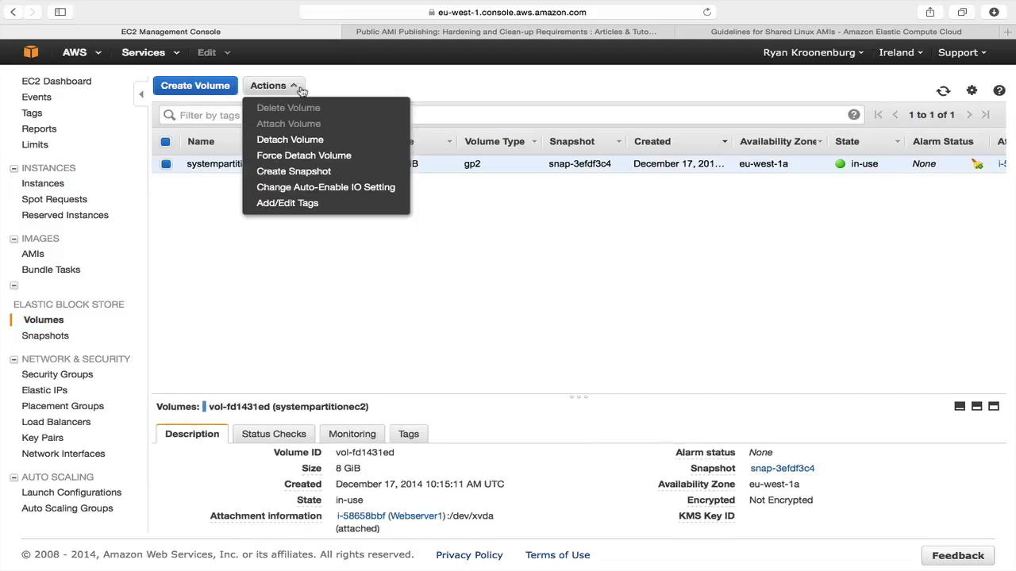
left_click(302, 174)
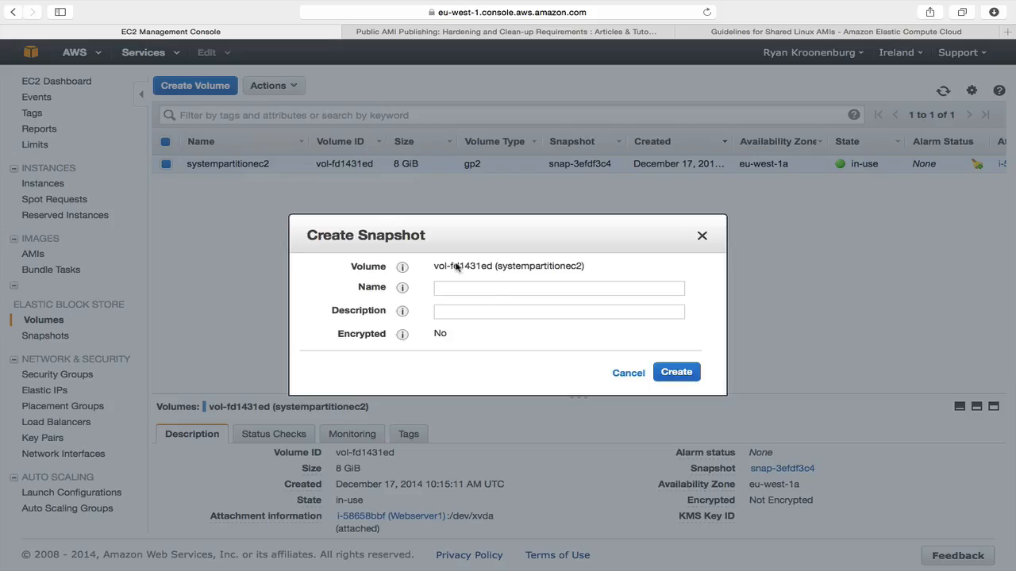
left_click(487, 290)
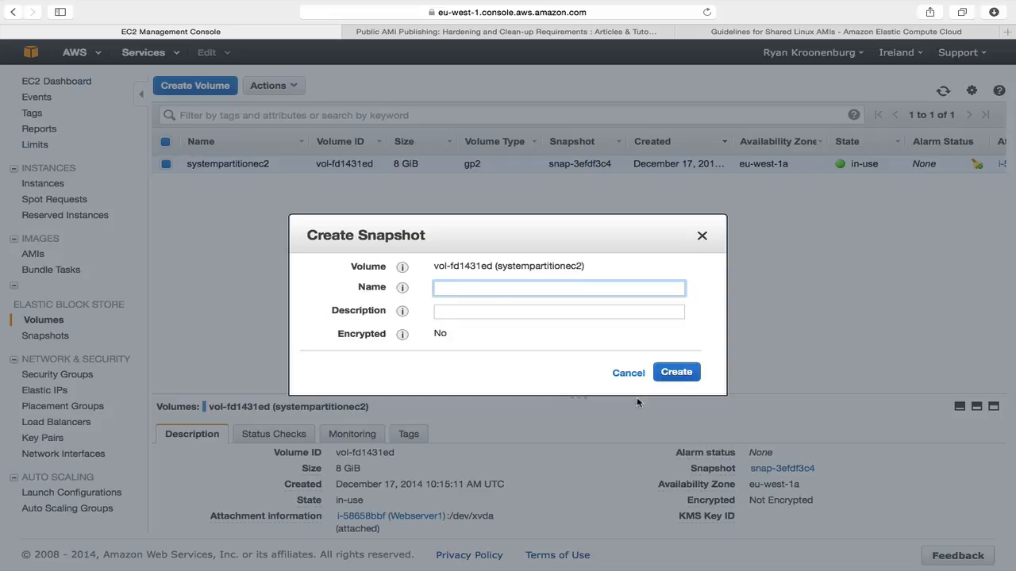
type("MyDefaultWebServer")
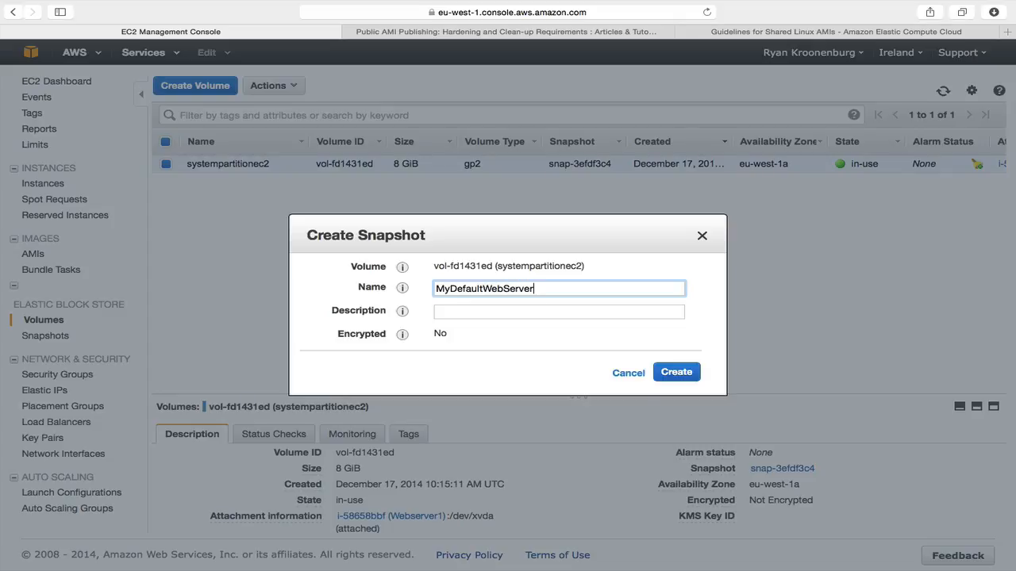
key("Tab")
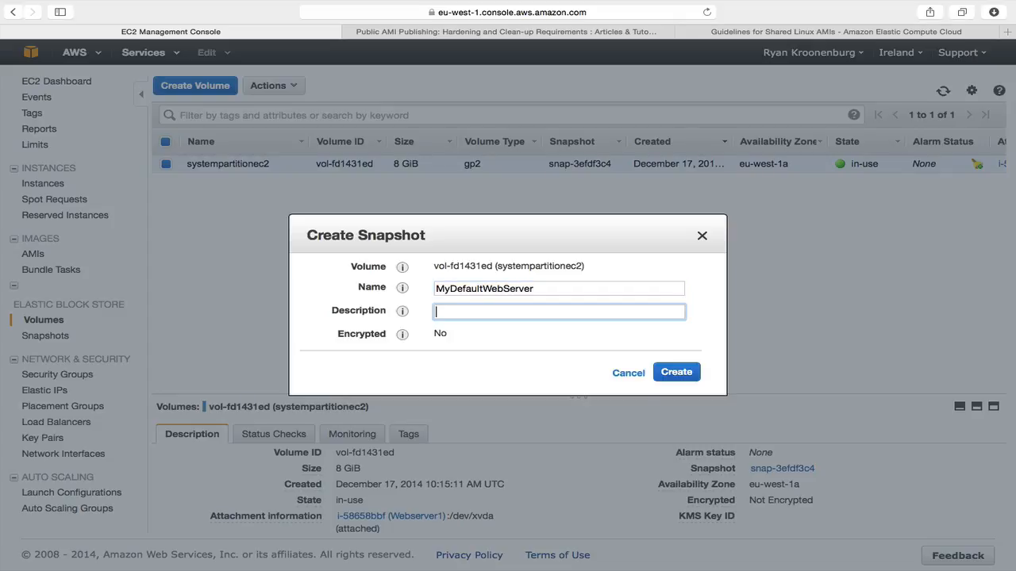
type("This is the default webserver")
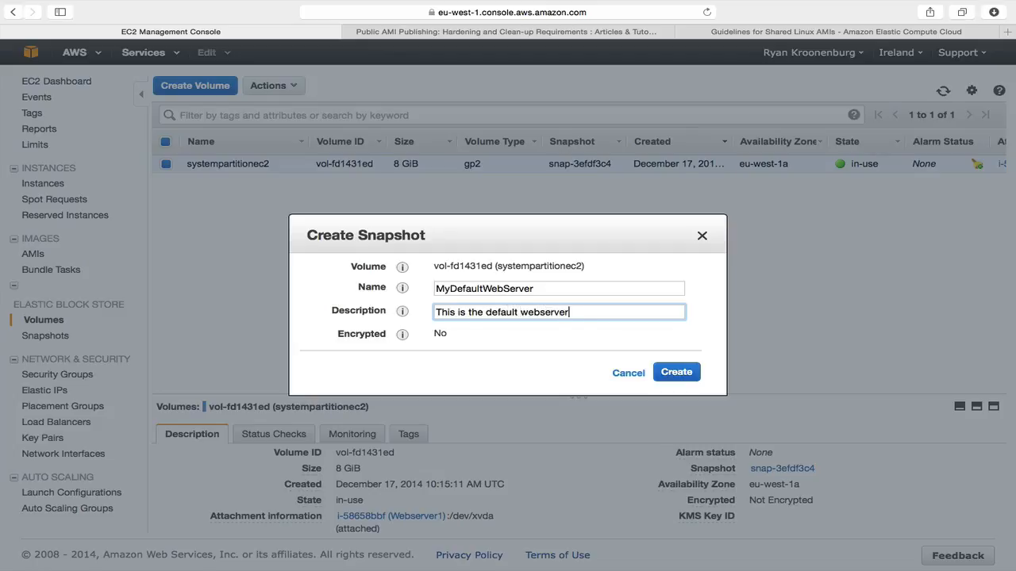
left_click(695, 373)
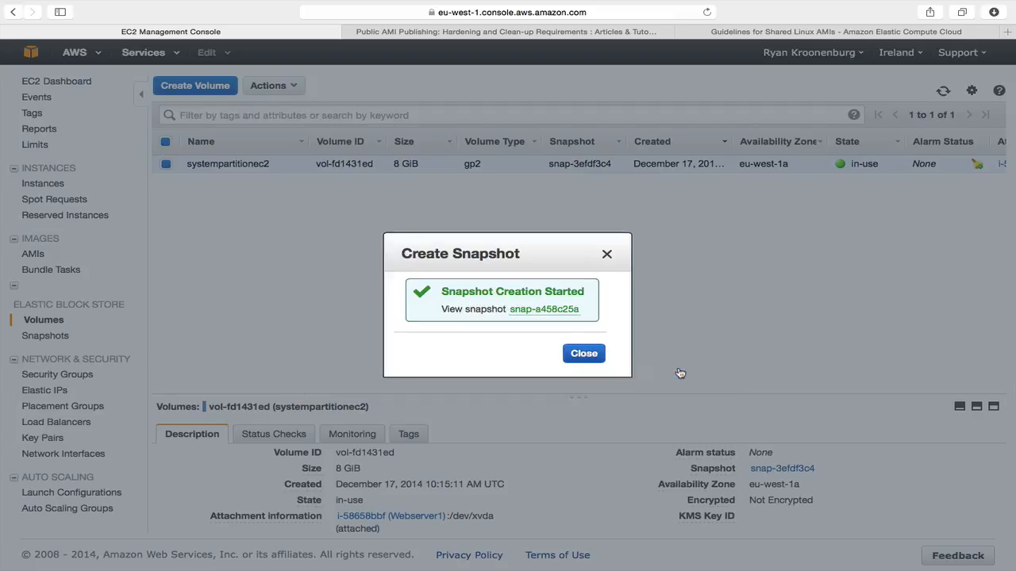
left_click(587, 357)
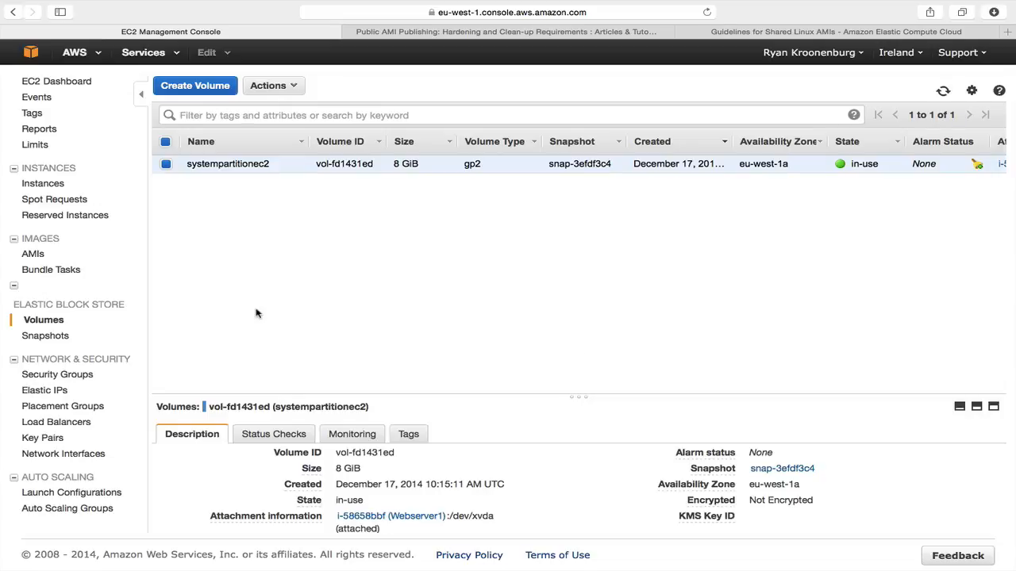
Set up an image from the MyDefaultWebServer snapshot, named MyDefaultWebserverAMI with the description "My Default Webserver".
left_click(49, 337)
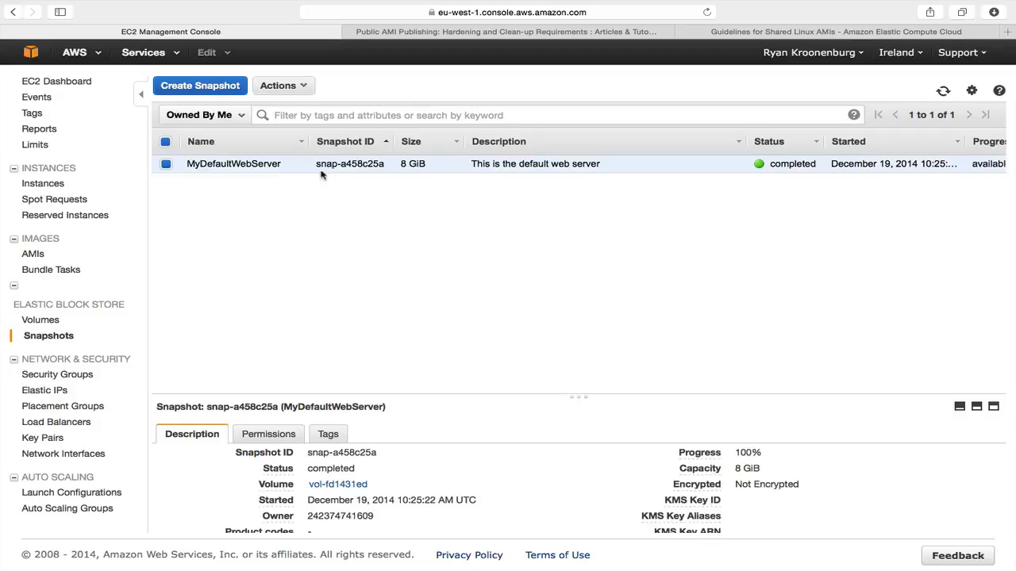
left_click(305, 87)
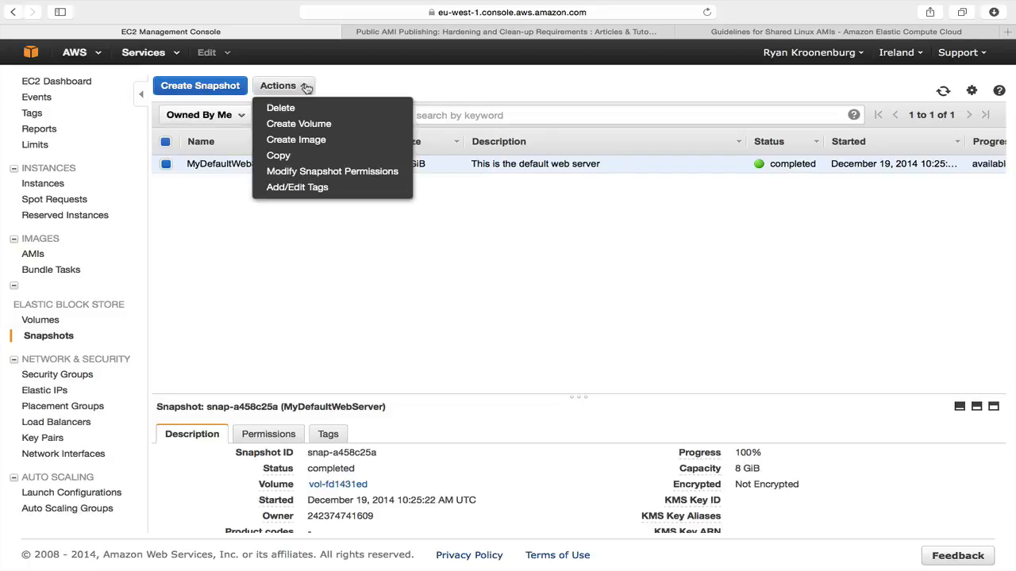
left_click(305, 141)
left_click(286, 215)
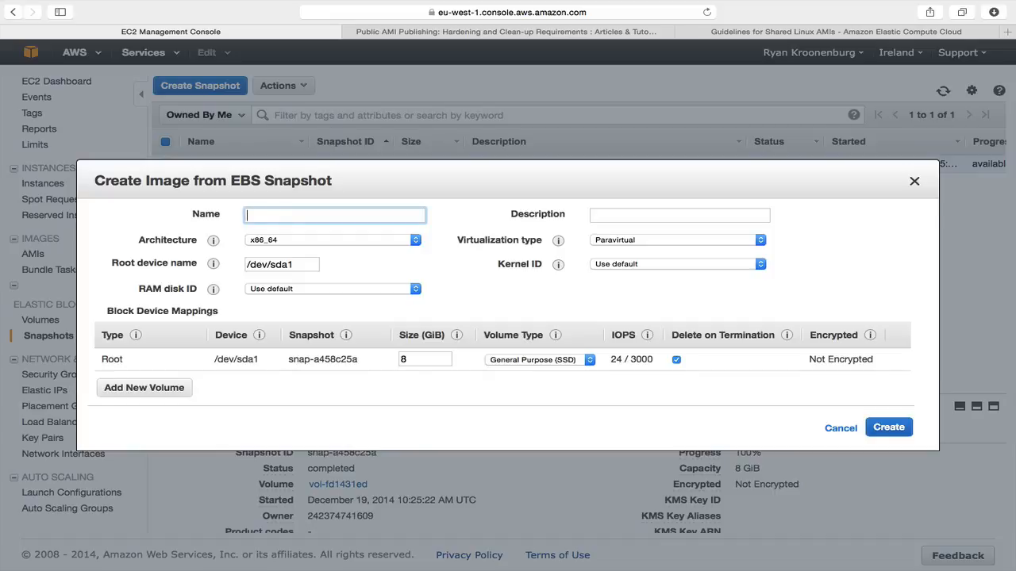
type("MyDefalt")
key("BackSpace")
type("ultWebserverAMI")
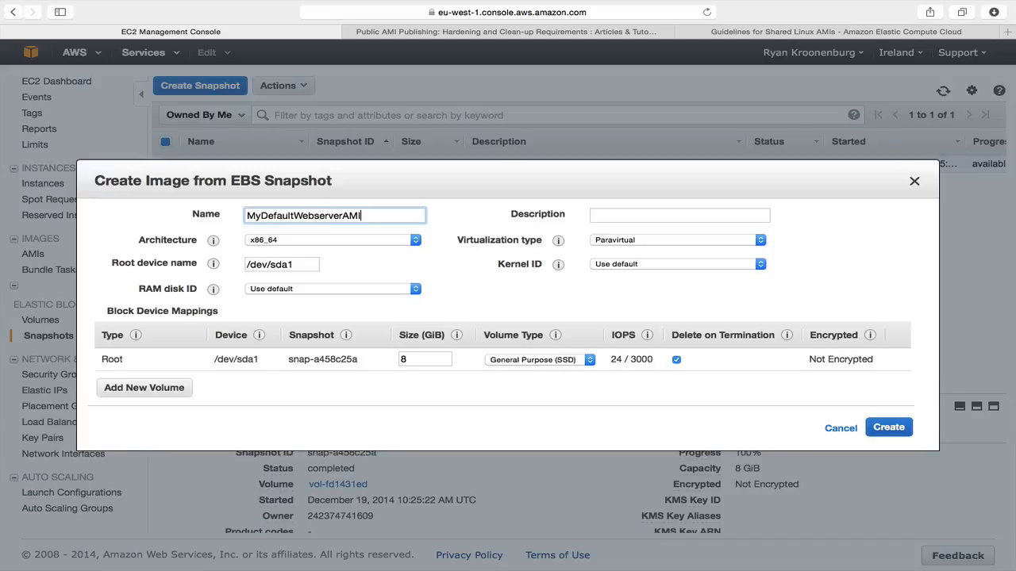
key("Tab")
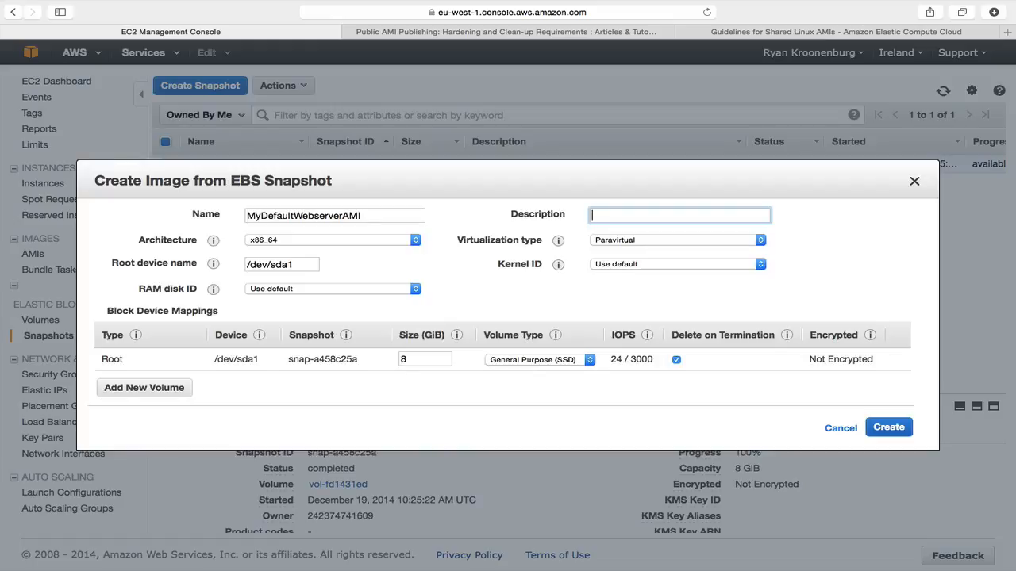
type("My Default Webserver")
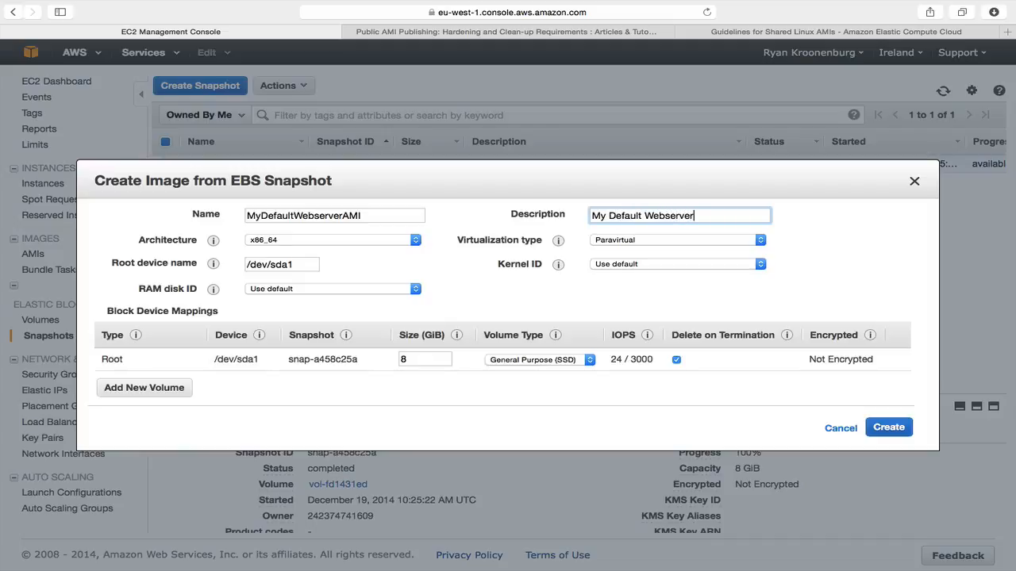
Keep the x86_64 architecture and the default kernel ID, and create the image.
left_click(280, 242)
left_click(420, 261)
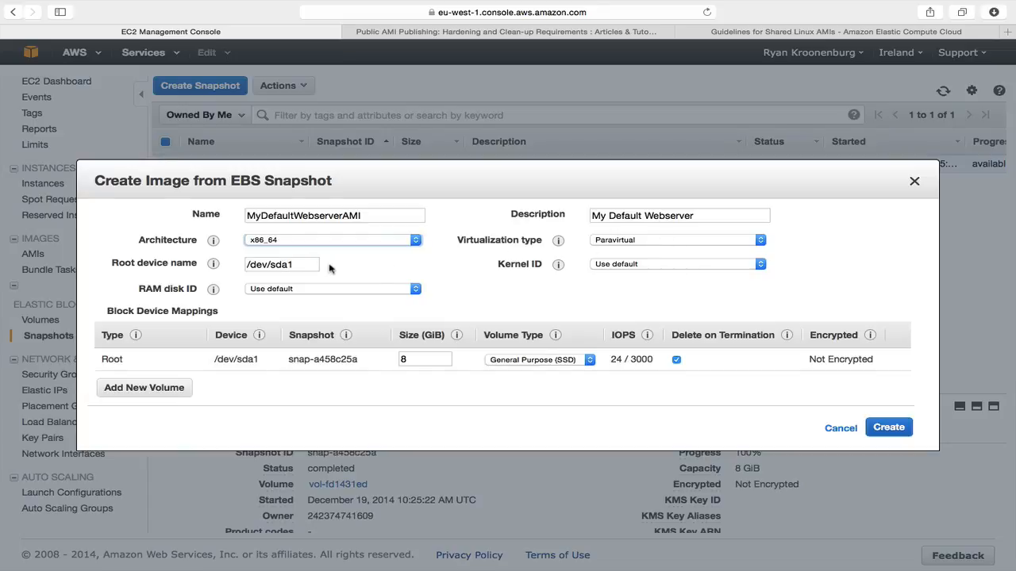
left_click(658, 265)
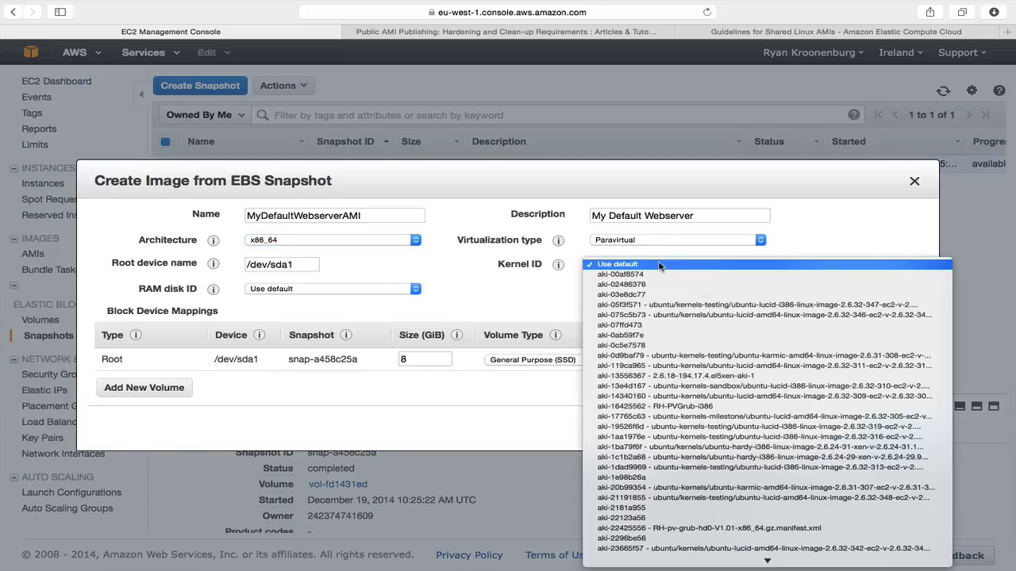
left_click(503, 284)
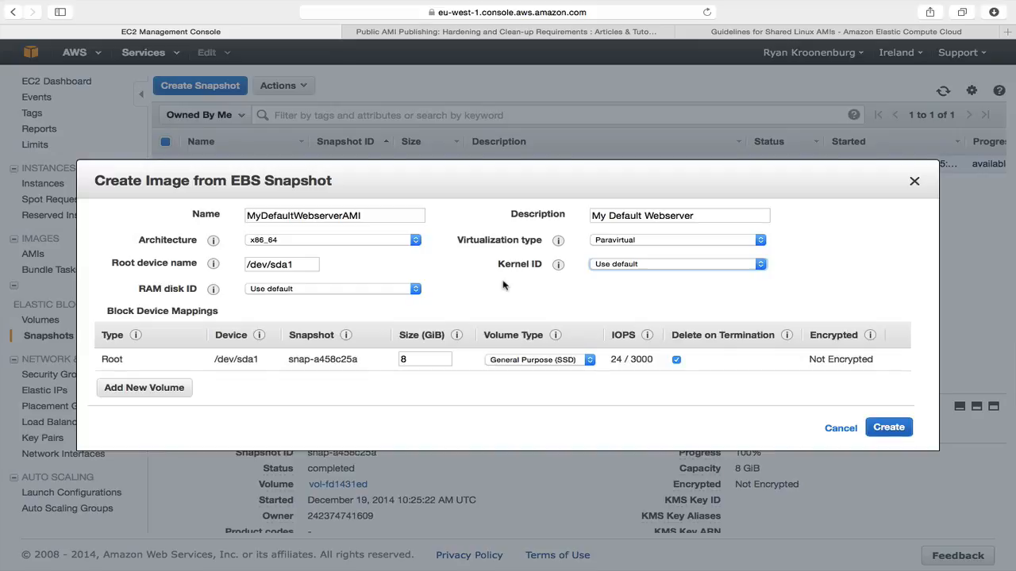
left_click(889, 428)
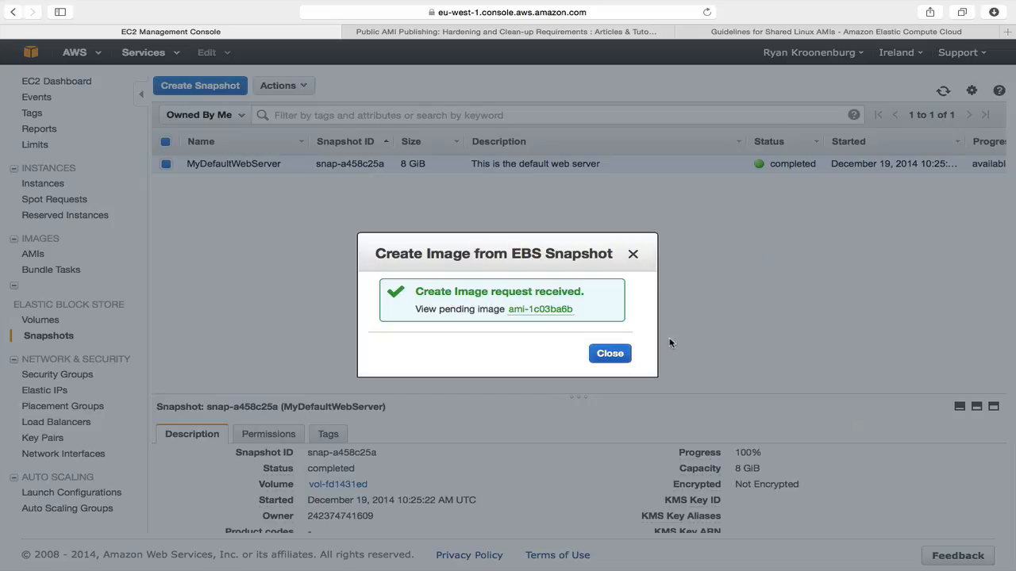
left_click(615, 358)
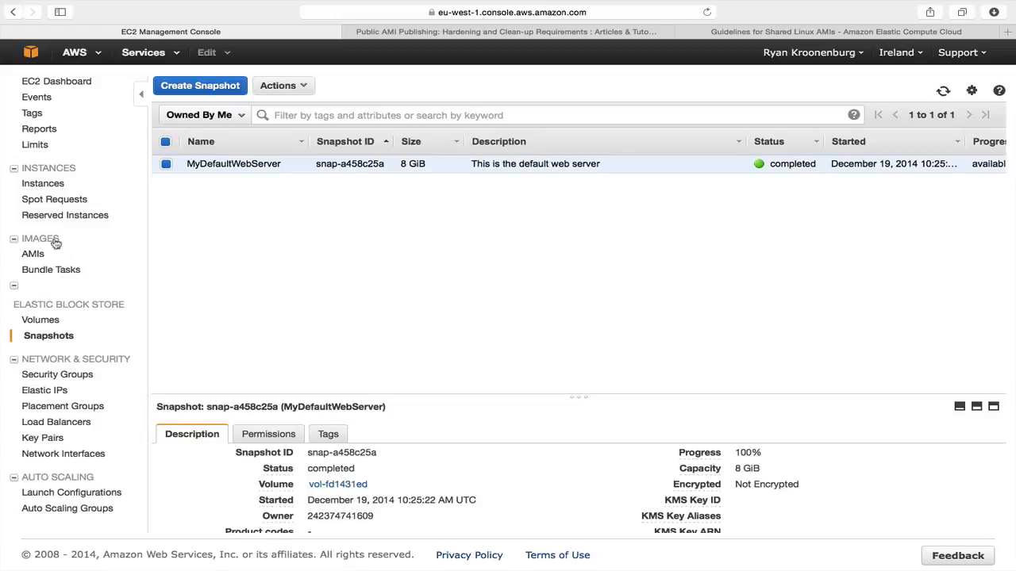
Look at the image permissions of MyDefaultWebserverAMI in the list of AMIs and close them without changes.
left_click(34, 255)
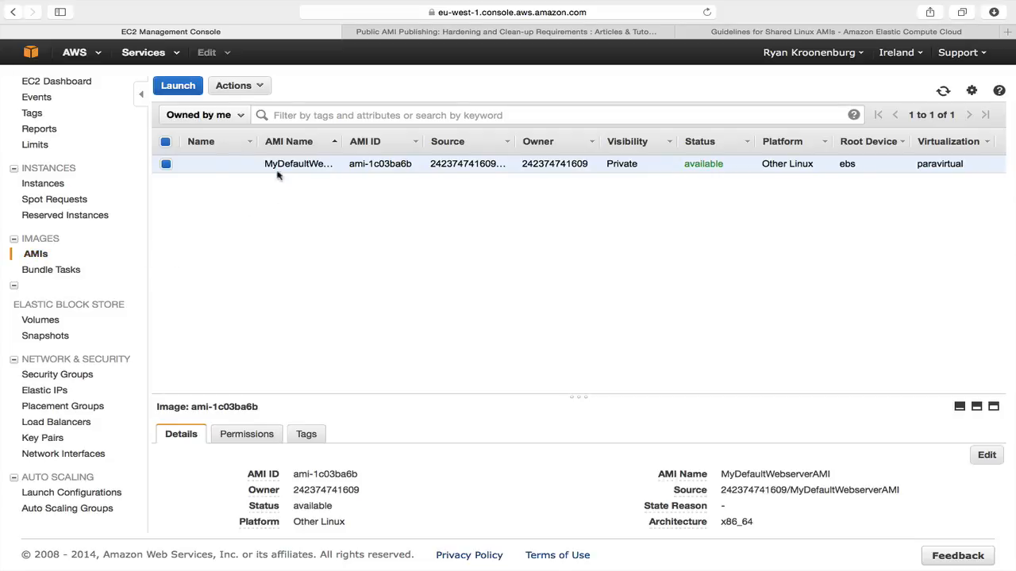
left_click(167, 164)
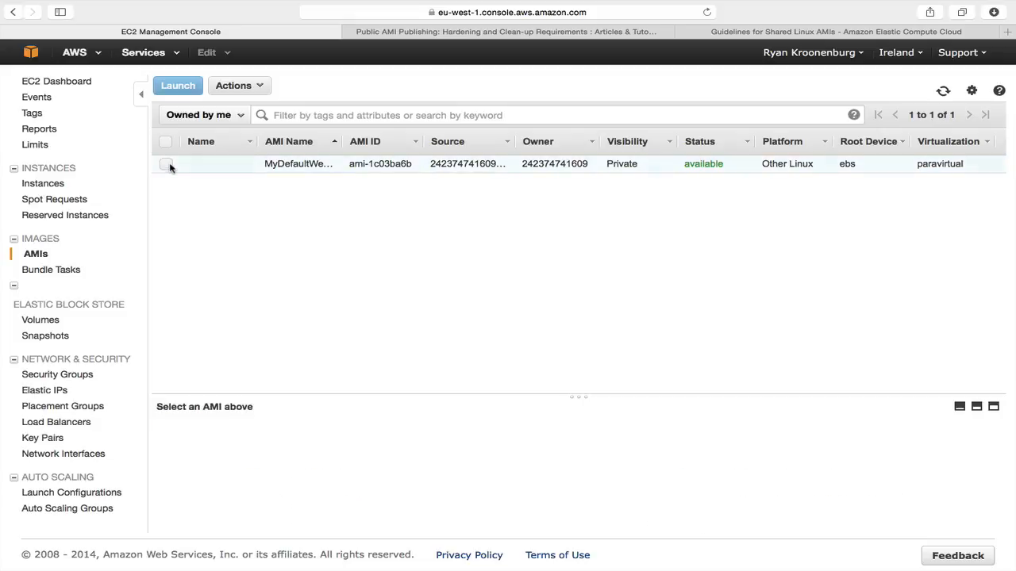
left_click(167, 164)
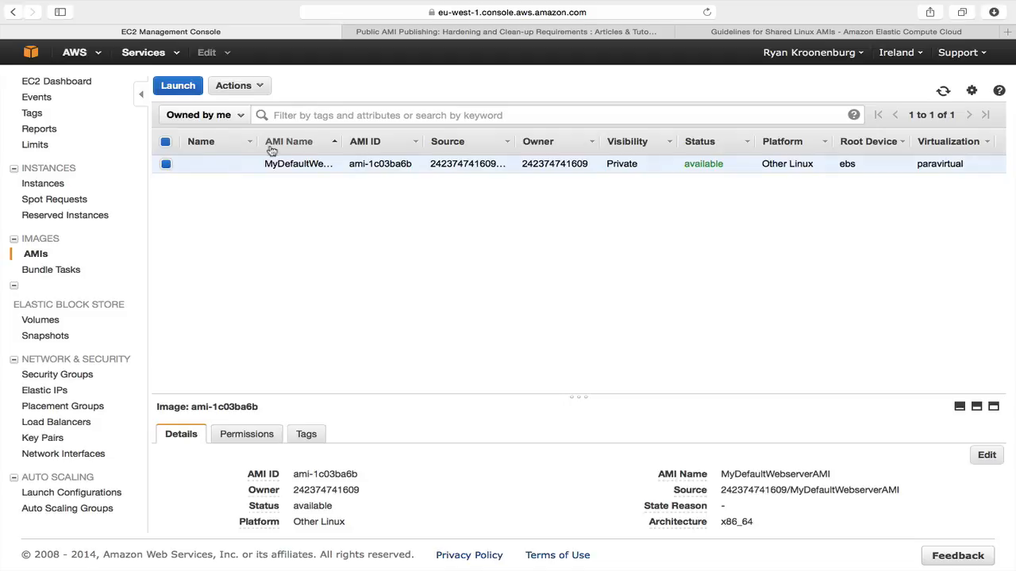
left_click(258, 89)
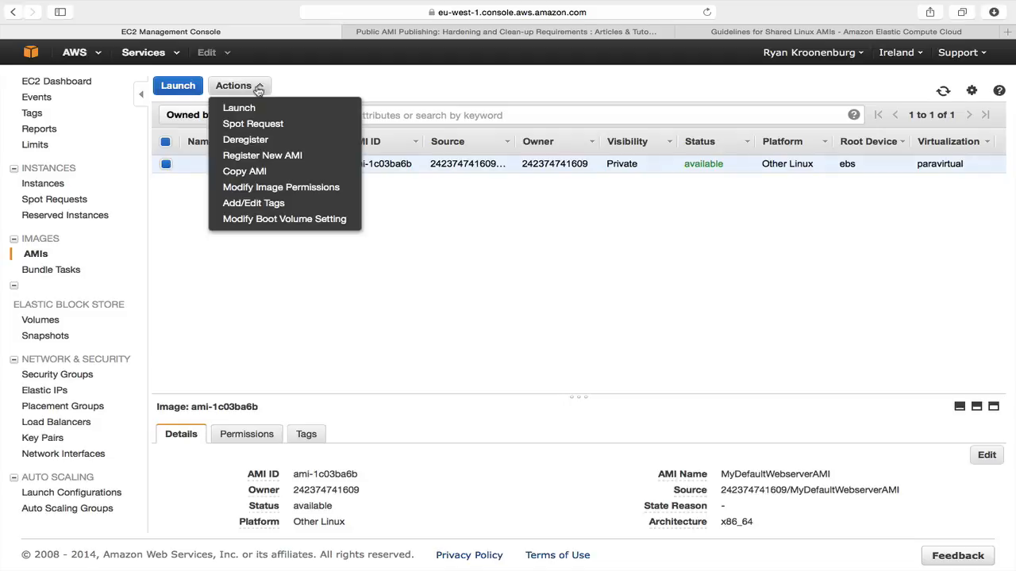
left_click(285, 188)
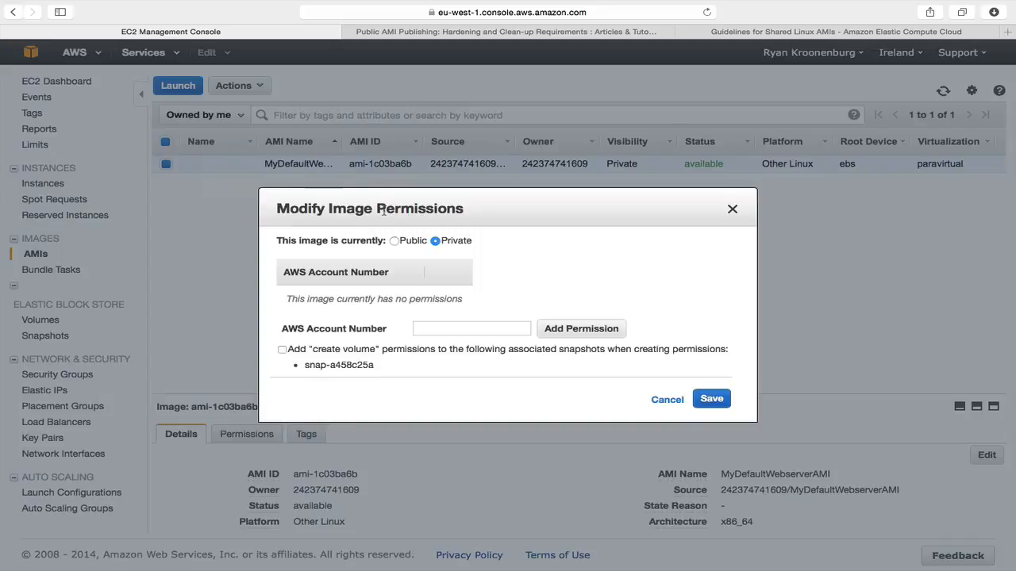
left_click(731, 210)
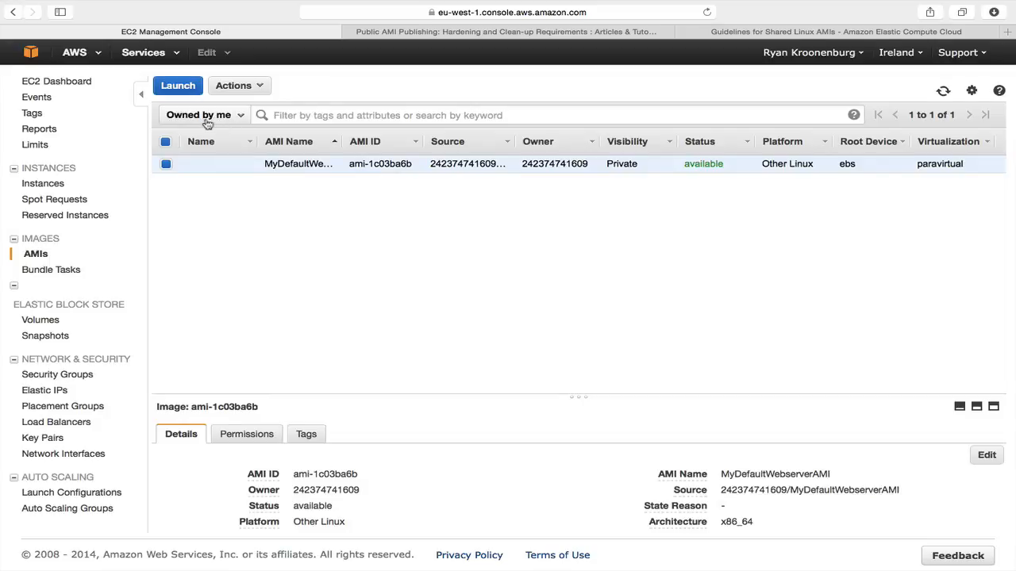
Browse the list of public images, and return to the images owned by this account.
left_click(241, 117)
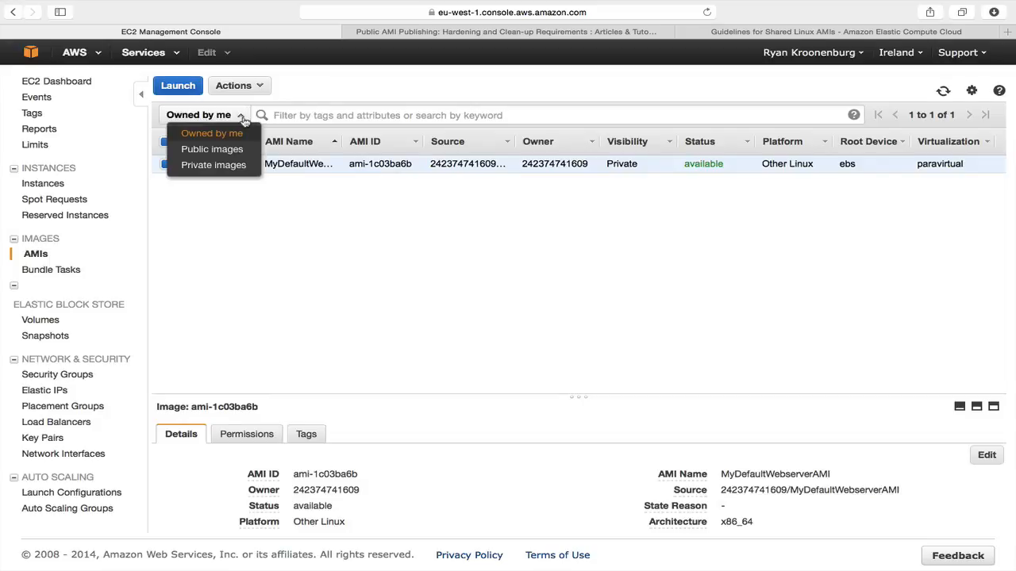
left_click(212, 149)
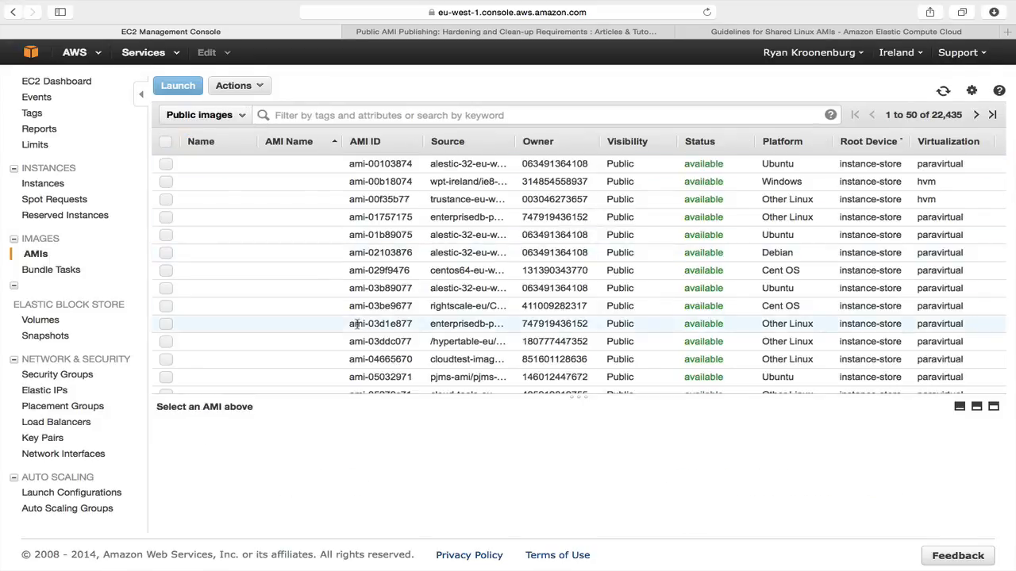
scroll(357, 327, "down", 2)
scroll(357, 328, "down", 15)
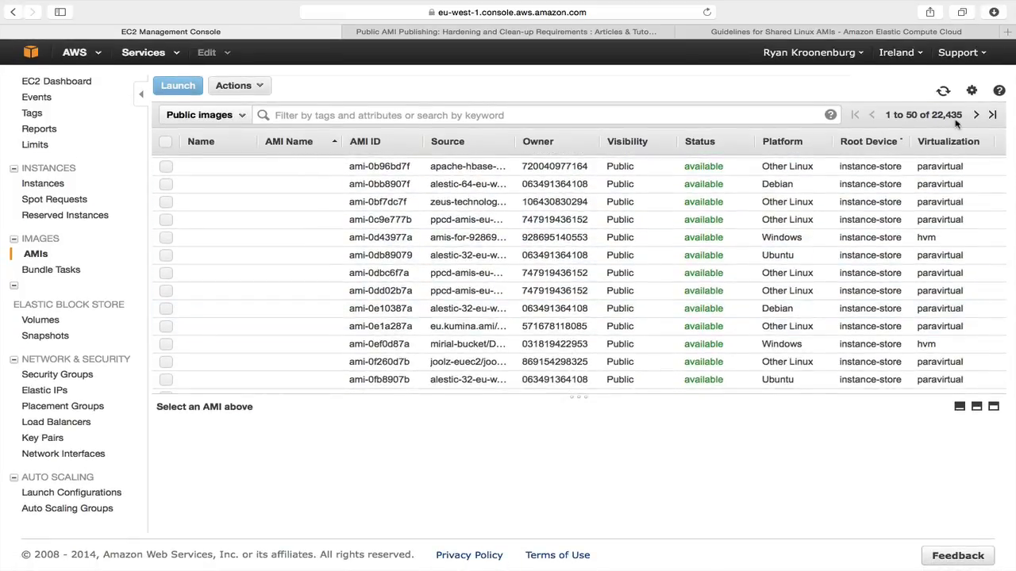
scroll(748, 234, "up", 15)
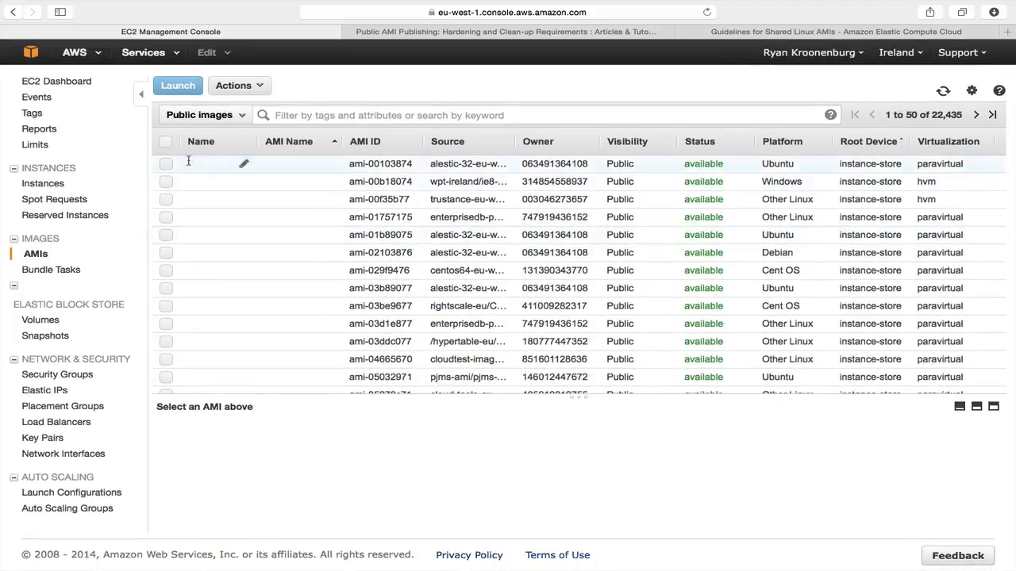
left_click(242, 115)
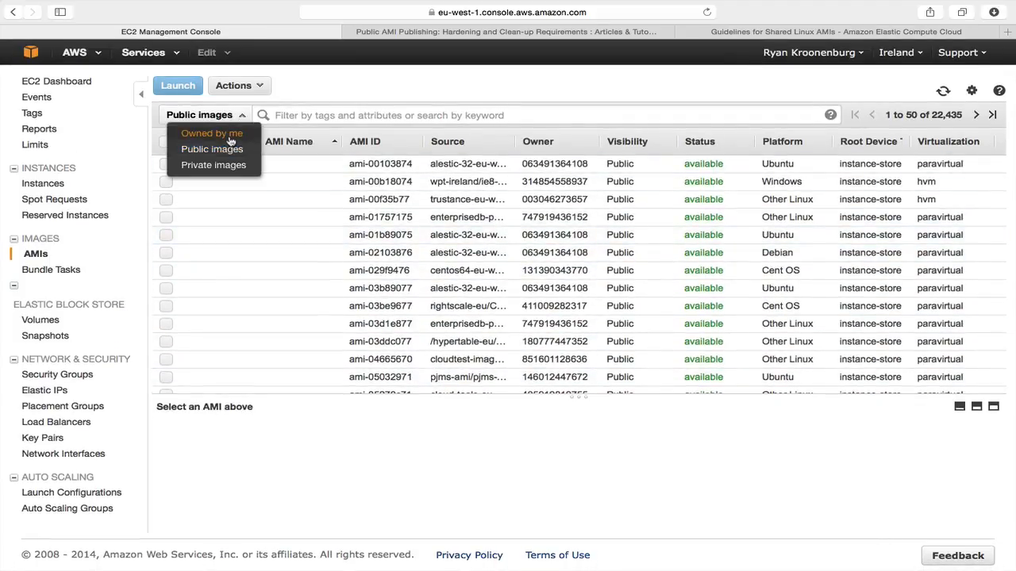
left_click(215, 133)
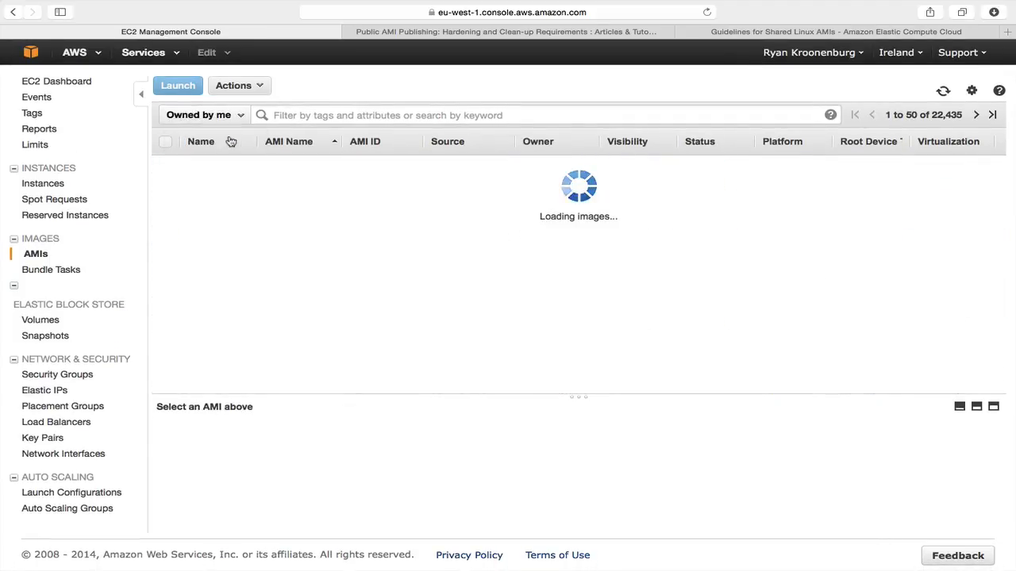
Set the image permissions of MyDefaultWebserverAMI to Public and save them.
left_click(264, 86)
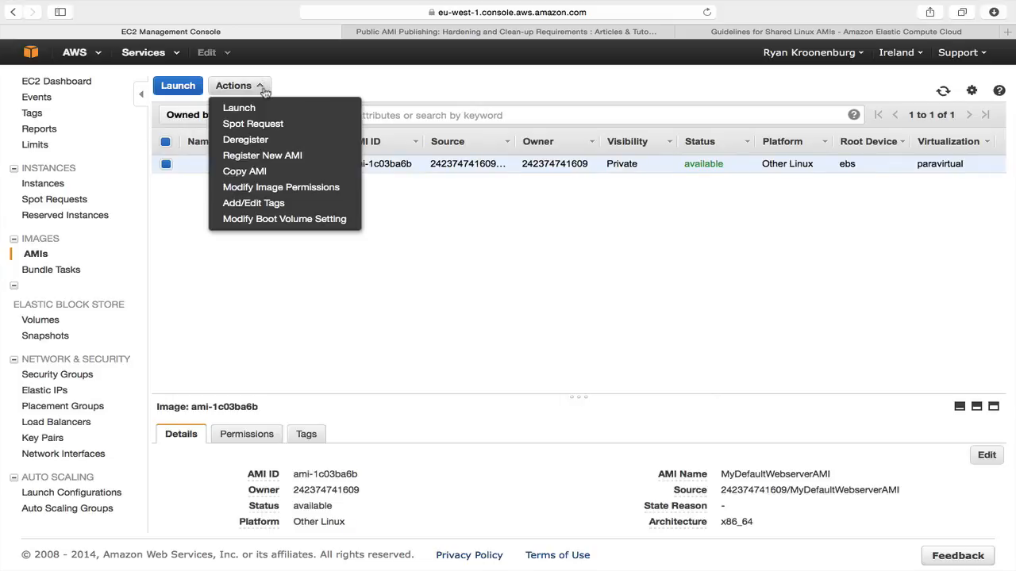
left_click(276, 189)
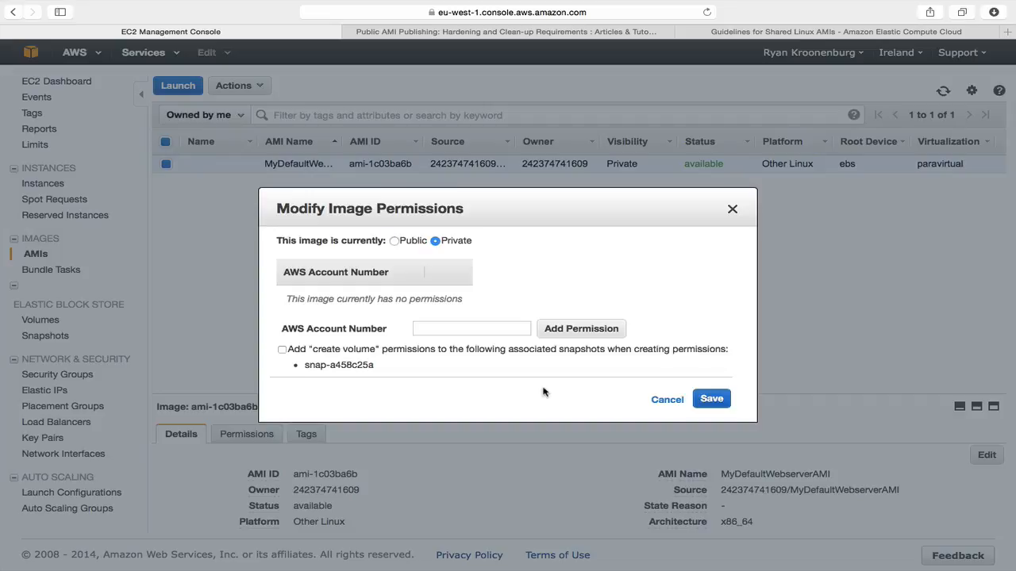
left_click(395, 240)
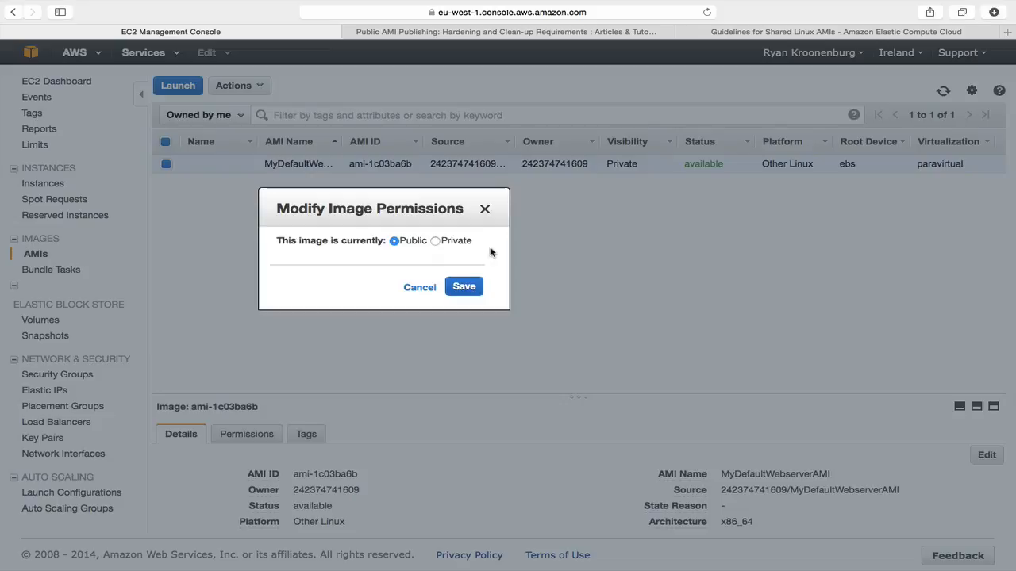
left_click(475, 290)
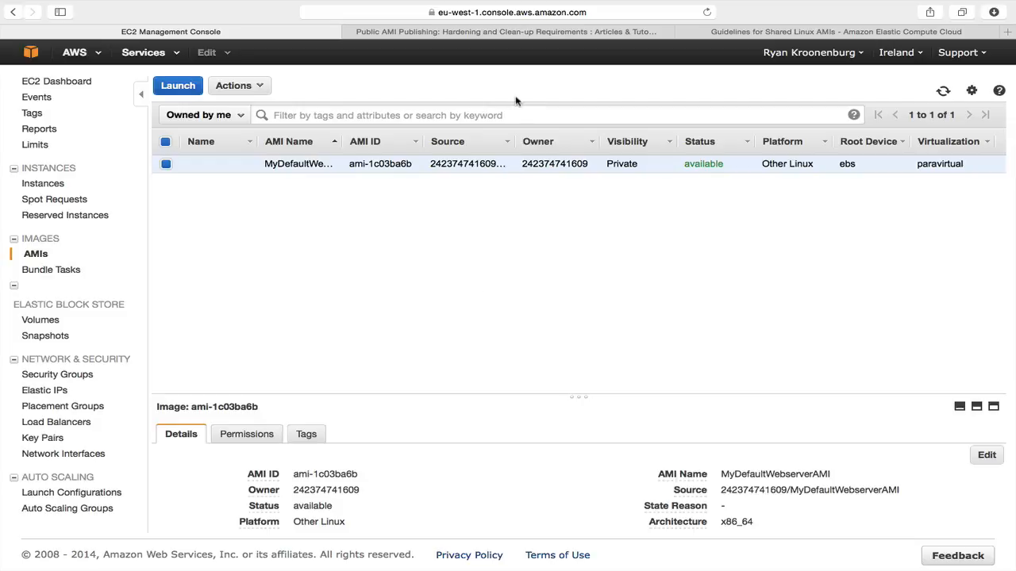
Read the Public AMI Publishing article's hardening and clean-up requirements for all AMIs and for Unix/Linux AMIs.
left_click(521, 34)
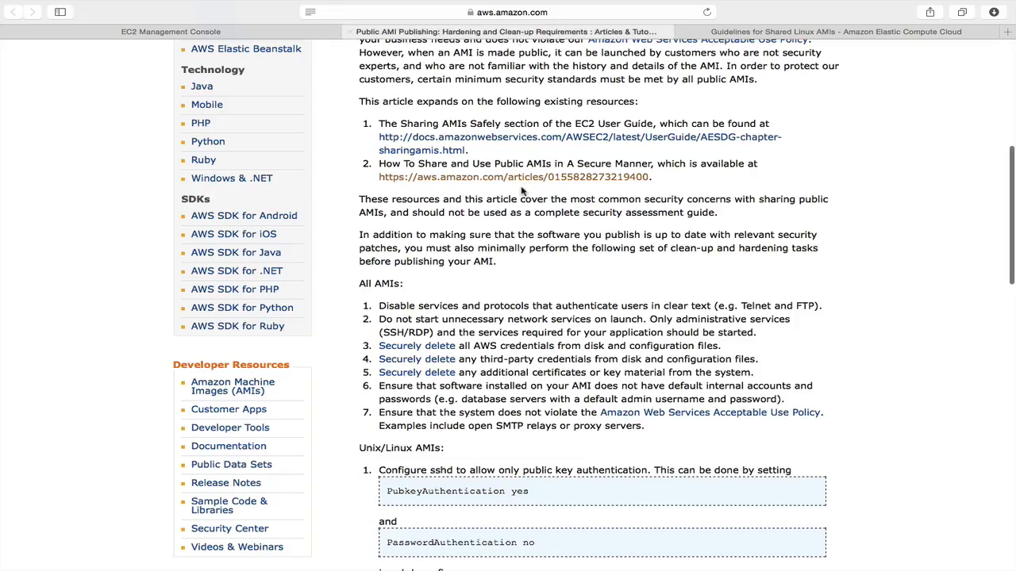
scroll(521, 191, "up", 10)
scroll(522, 187, "down", 2)
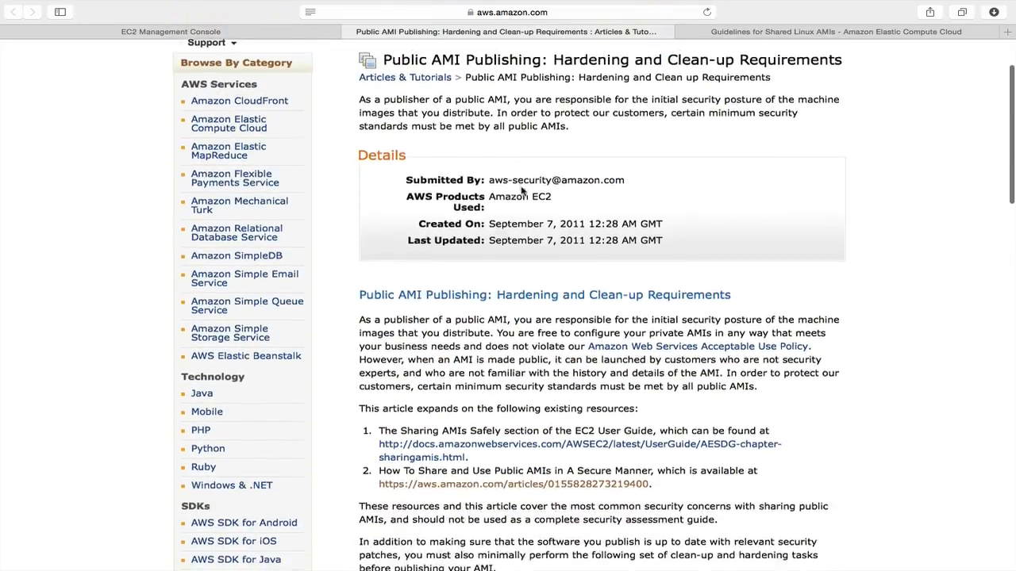
scroll(522, 187, "up", 1)
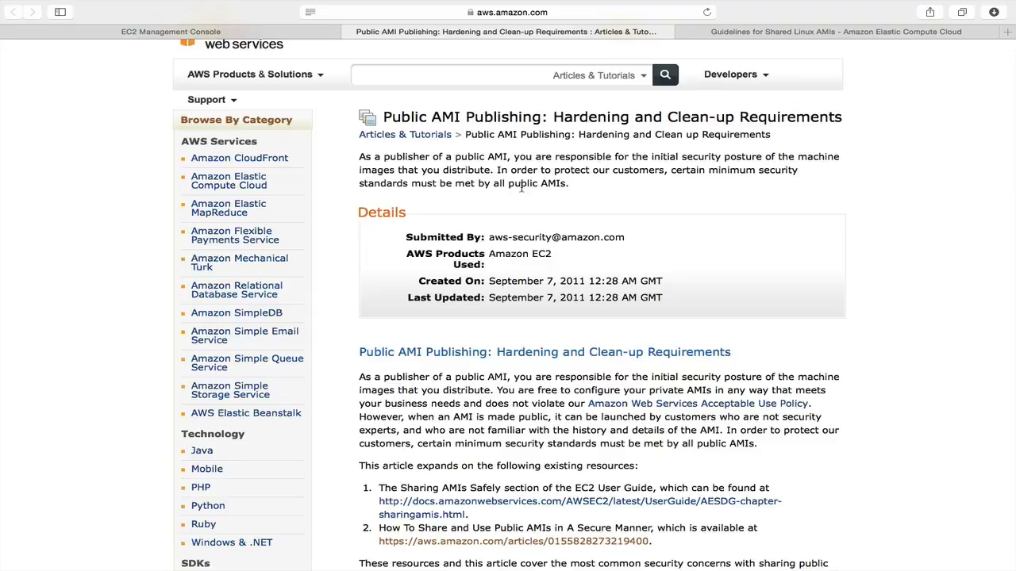
scroll(521, 187, "down", 1)
scroll(522, 191, "down", 6)
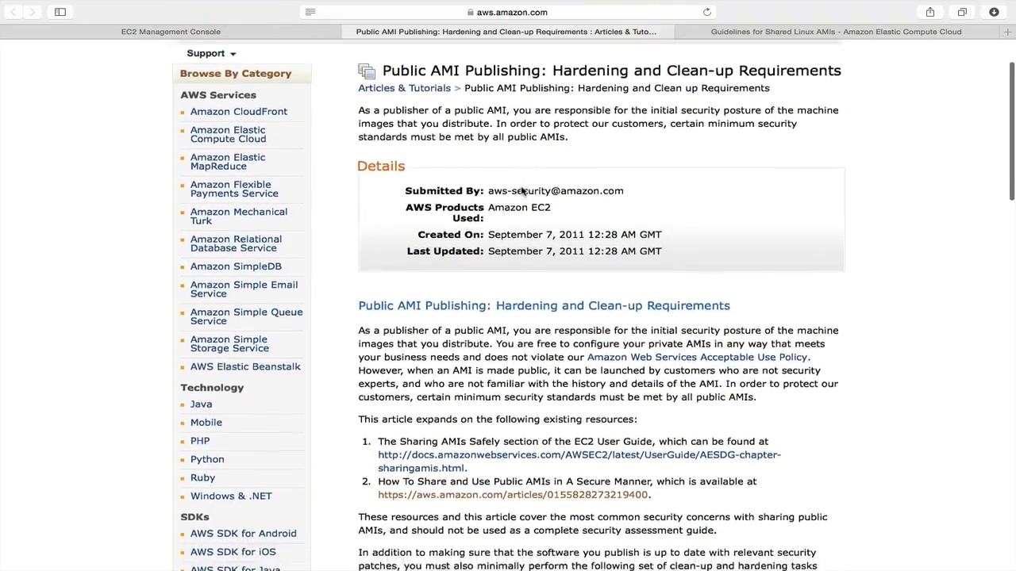
scroll(522, 187, "down", 2)
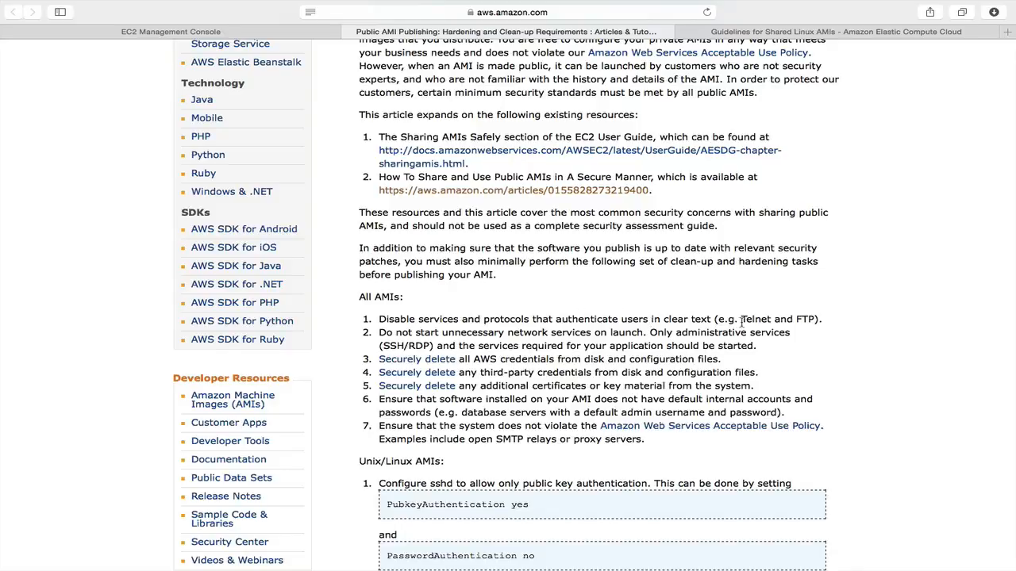
scroll(742, 322, "down", 3)
scroll(742, 321, "down", 1)
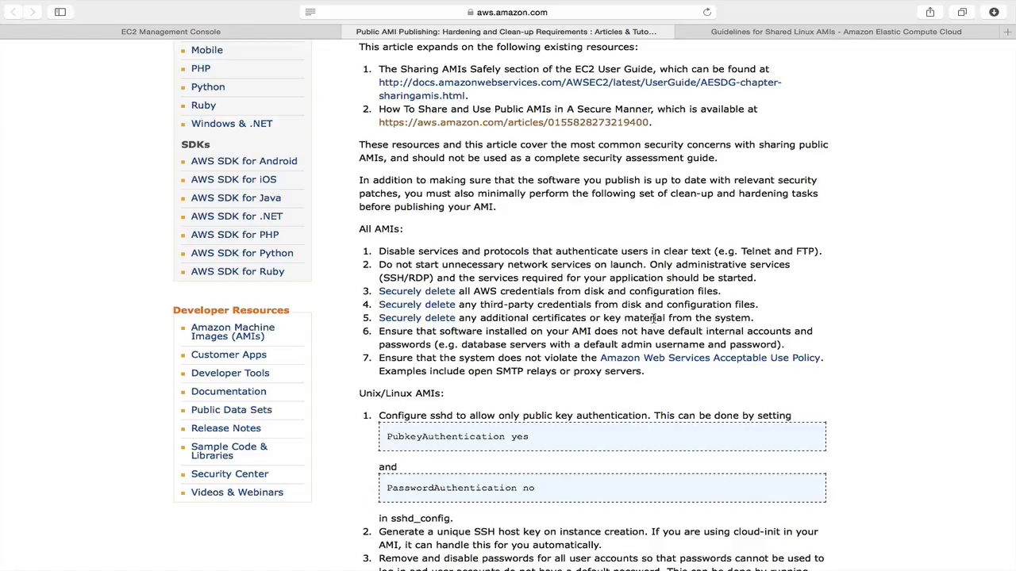
Review the Guidelines for Shared Linux AMIs, from updating the AMI tools to protecting yourself, and return to the topic list.
left_click(793, 32)
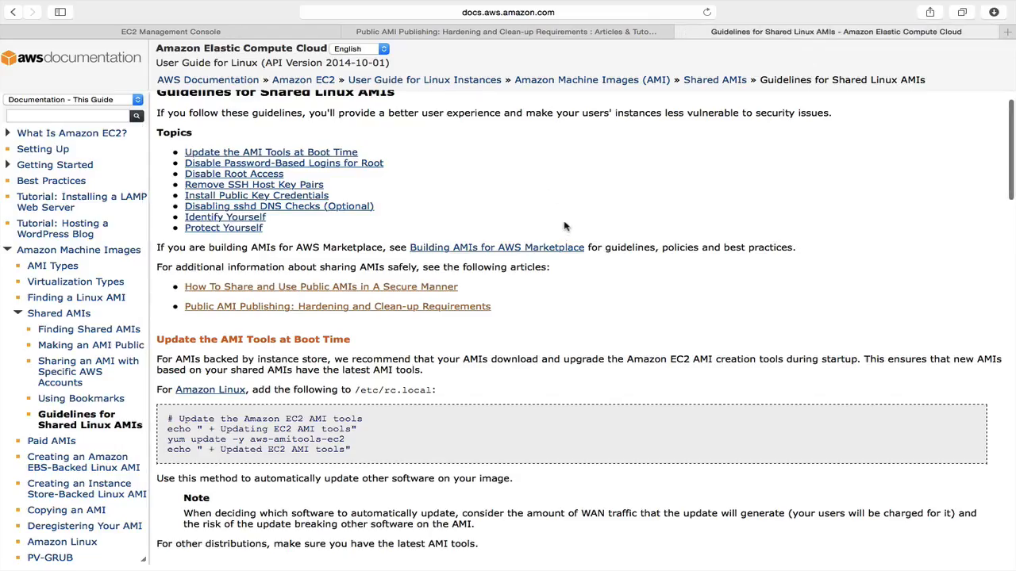
scroll(565, 227, "up", 2)
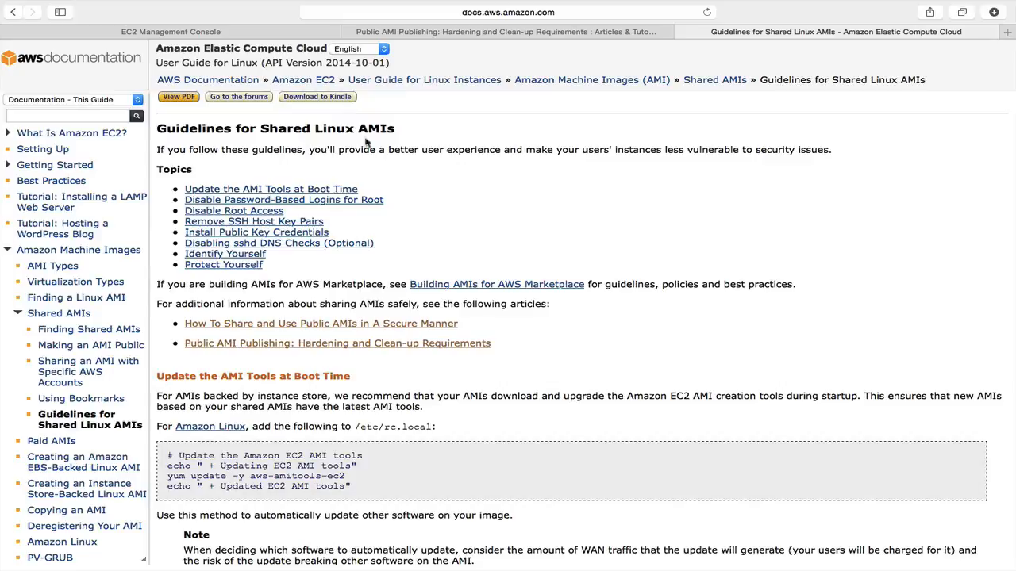
scroll(420, 155, "down", 2)
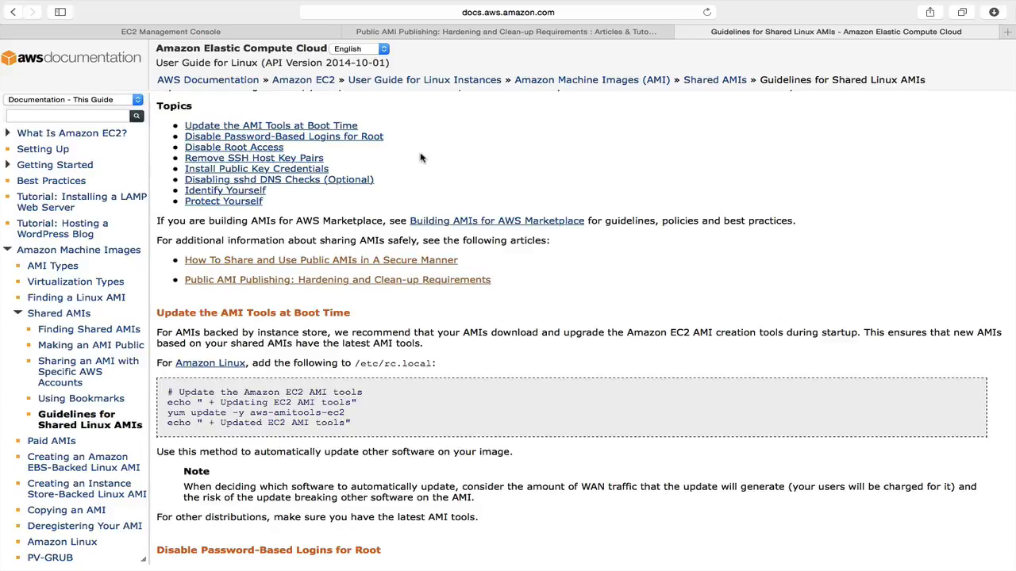
scroll(421, 157, "down", 10)
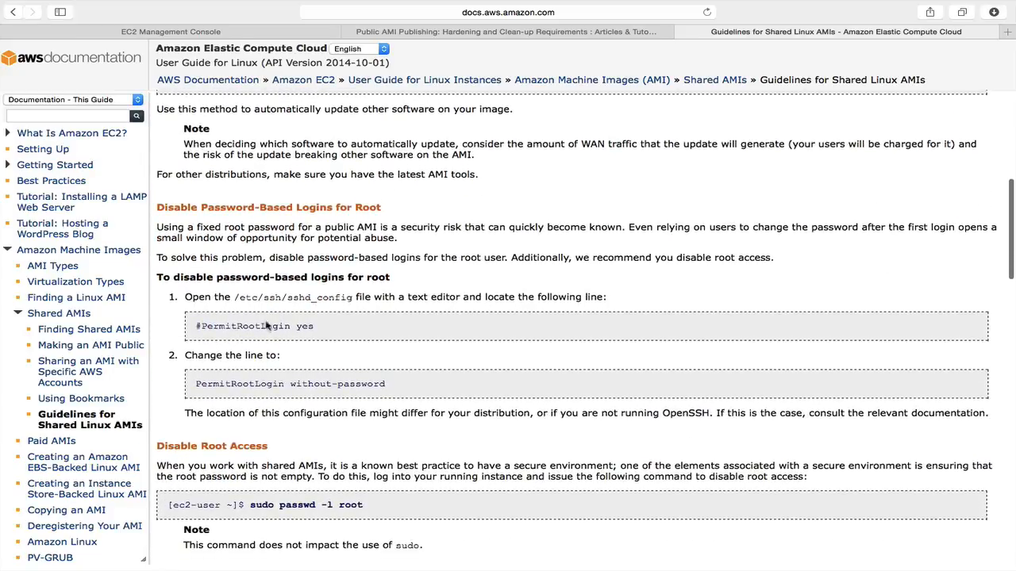
scroll(360, 356, "down", 7)
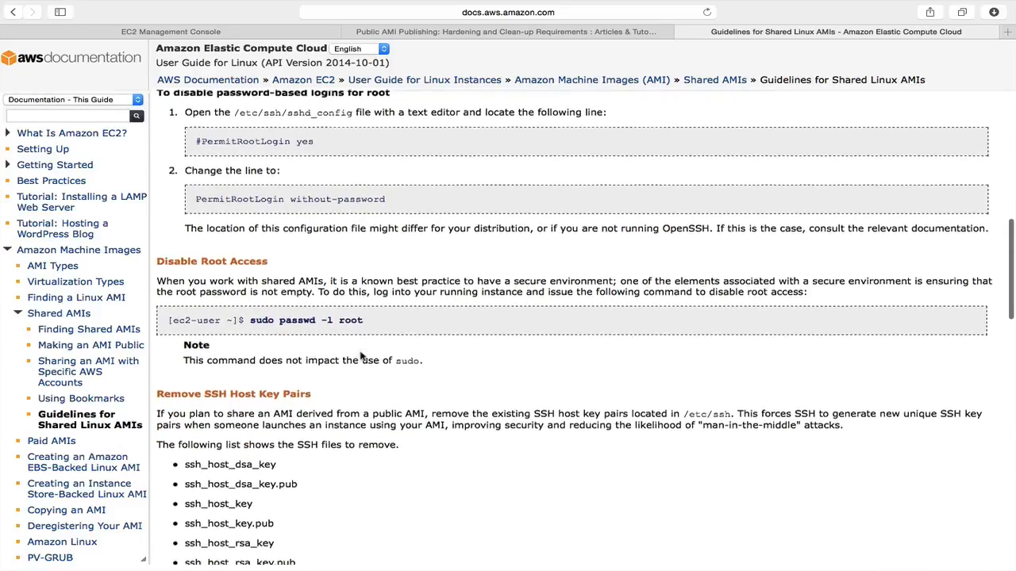
scroll(360, 356, "down", 5)
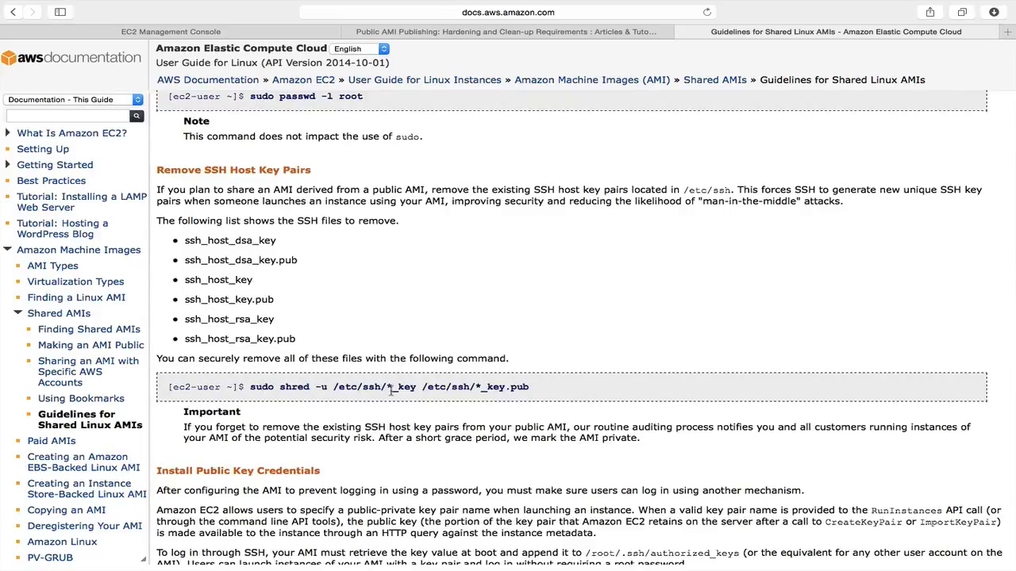
scroll(537, 398, "down", 3)
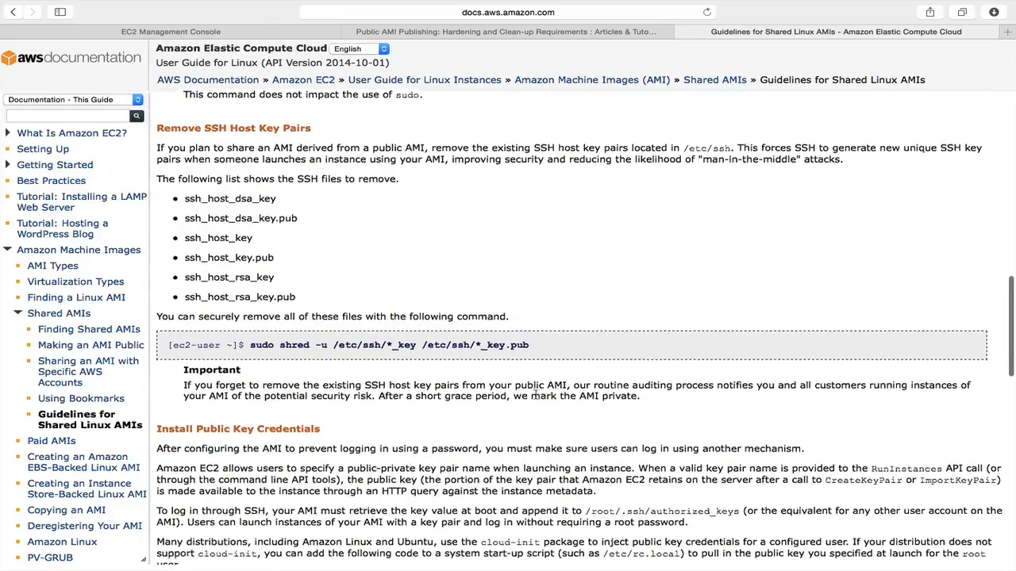
scroll(537, 398, "down", 10)
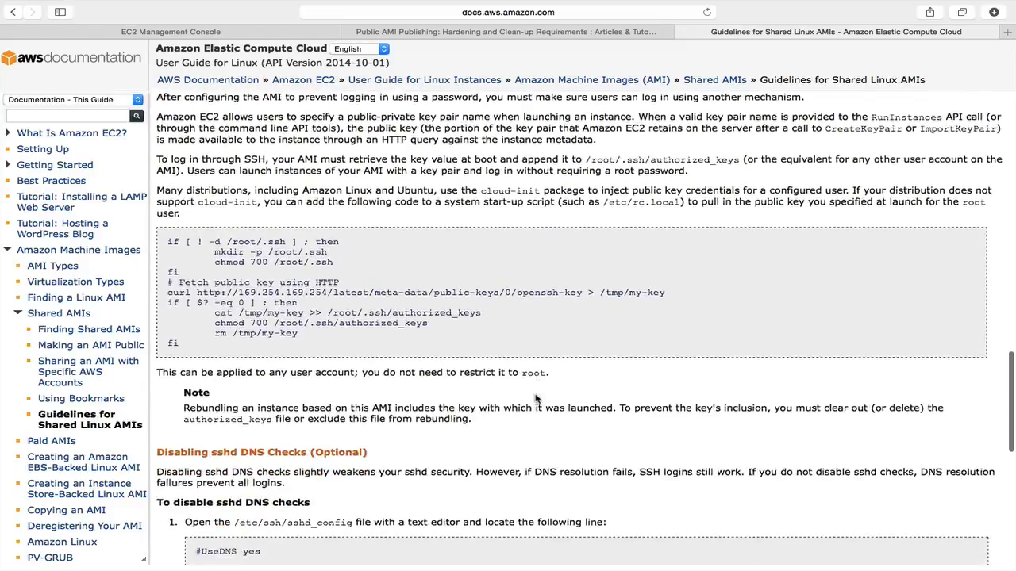
scroll(536, 398, "down", 9)
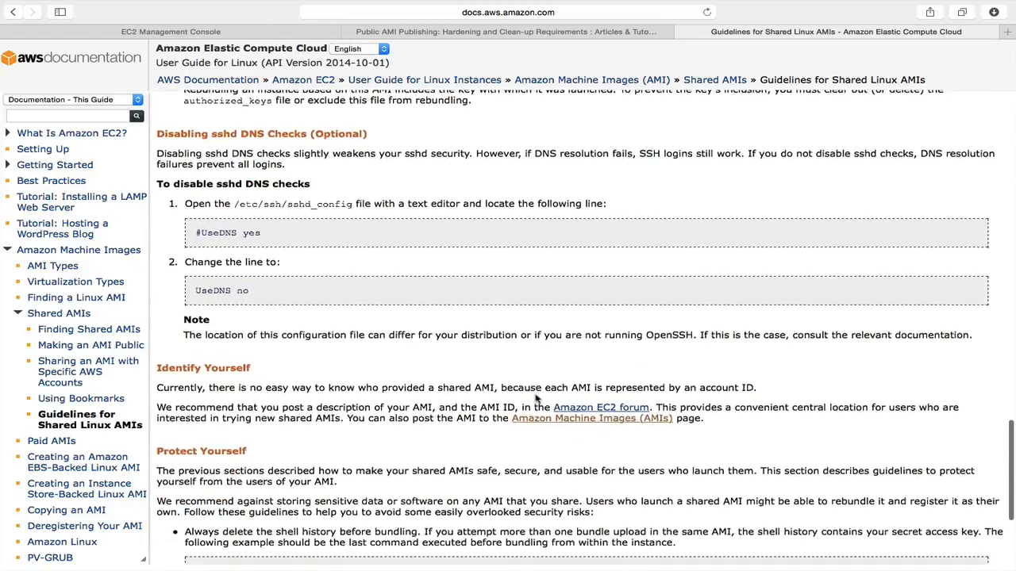
scroll(536, 399, "up", 20)
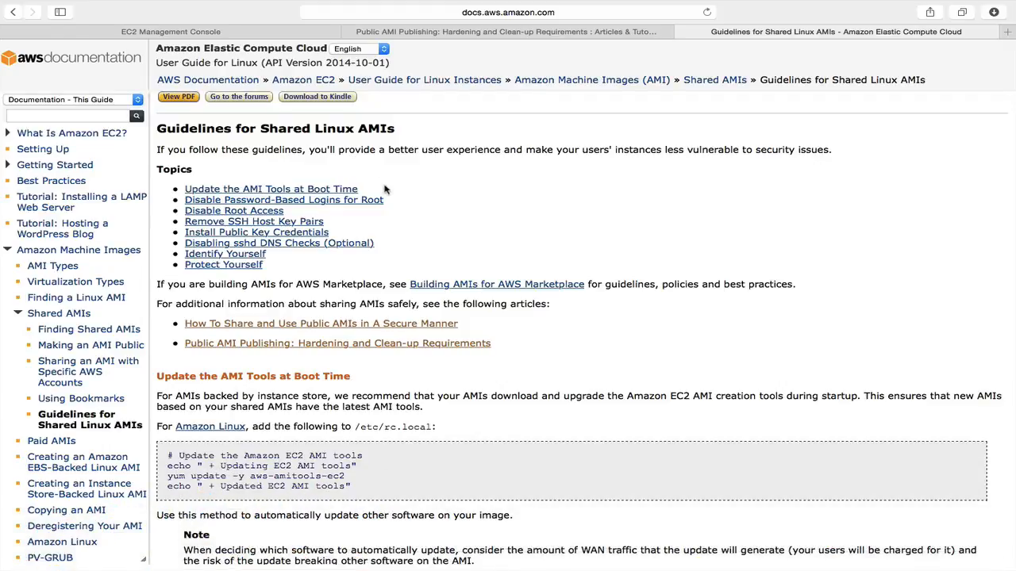
Switch to the terminal session of the instance and clear its screen.
key("super+Tab")
left_click(388, 250)
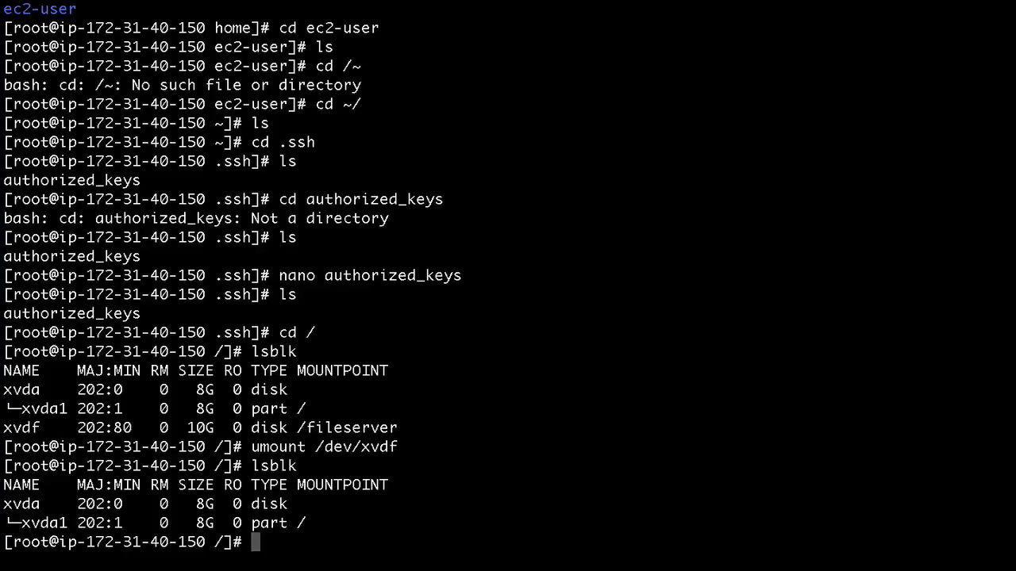
type("clear")
key("Return")
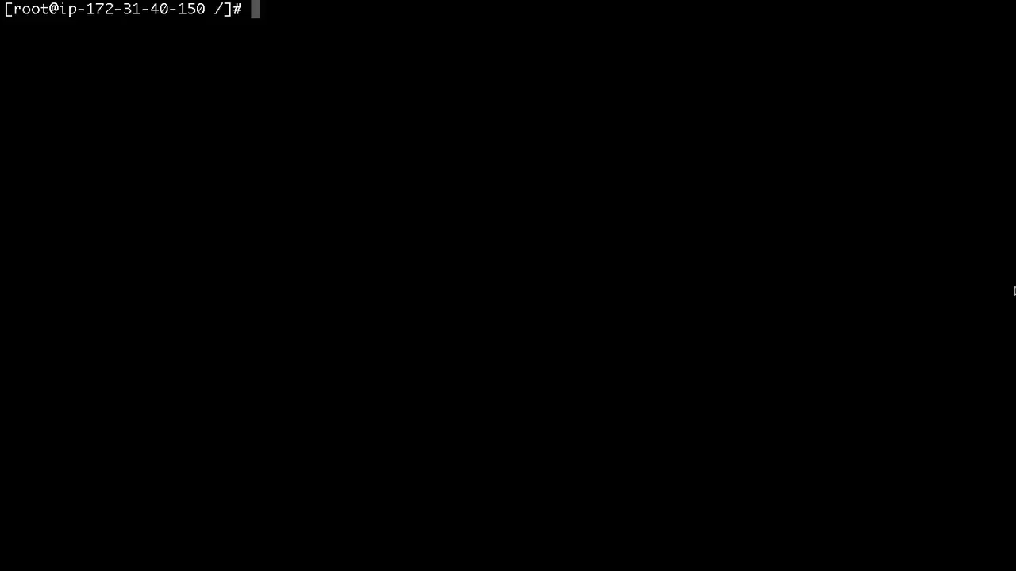
Delete the root user's shell command history with history -c.
type("histr")
key("BackSpace")
type("ory -c")
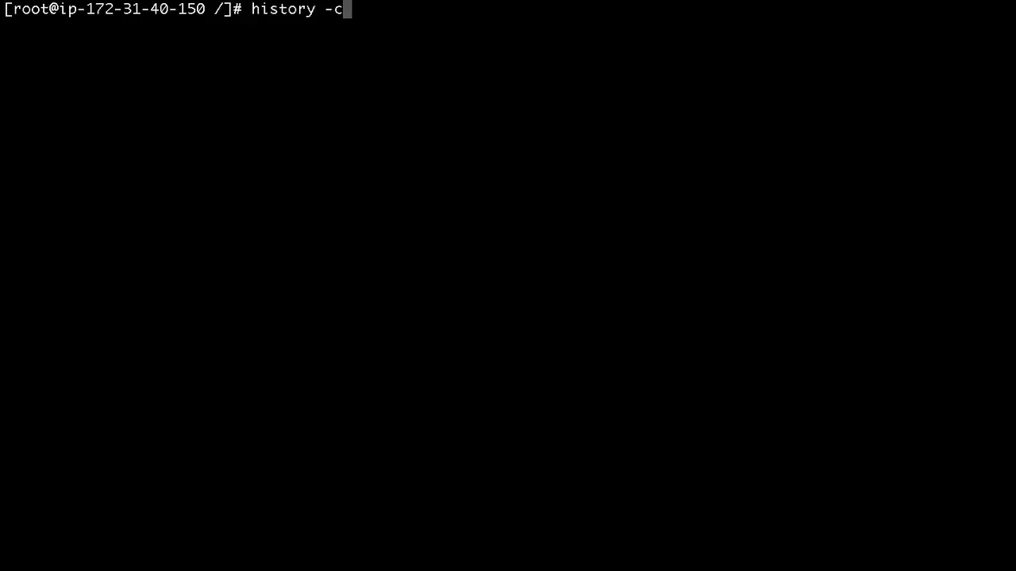
key("Return")
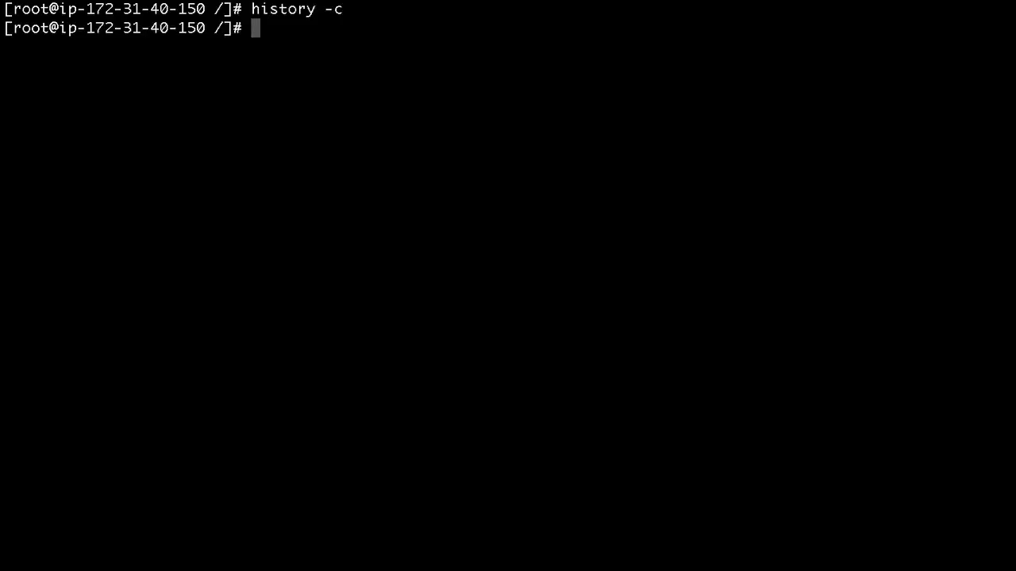